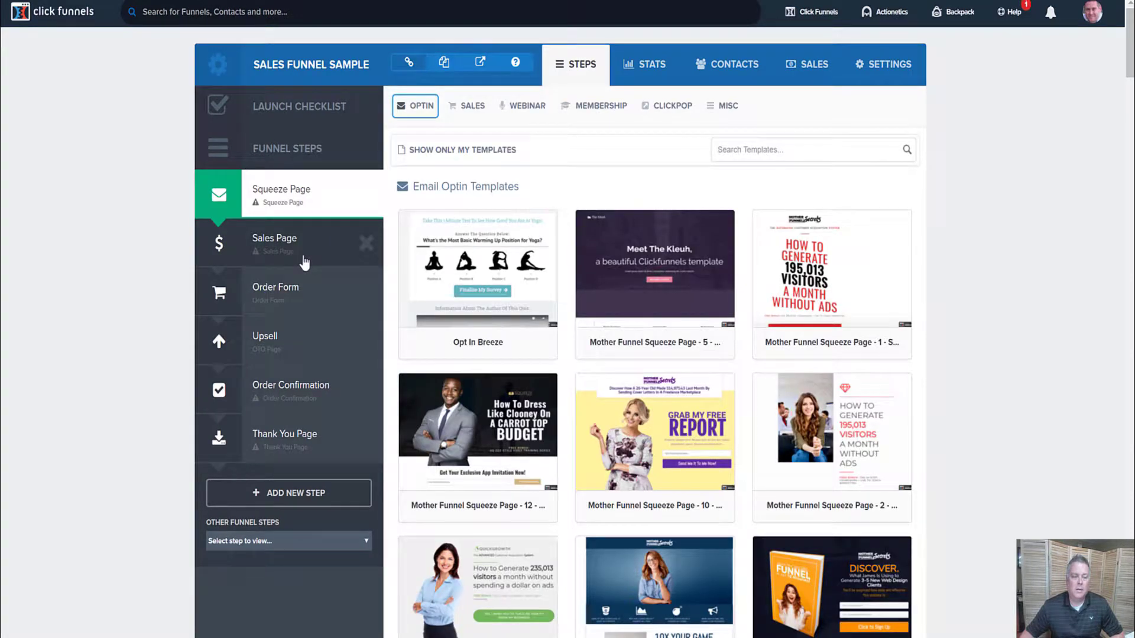
# Open the Sales Funnel Sample's Order Form step and show its Automation events
pyautogui.click(289, 299)
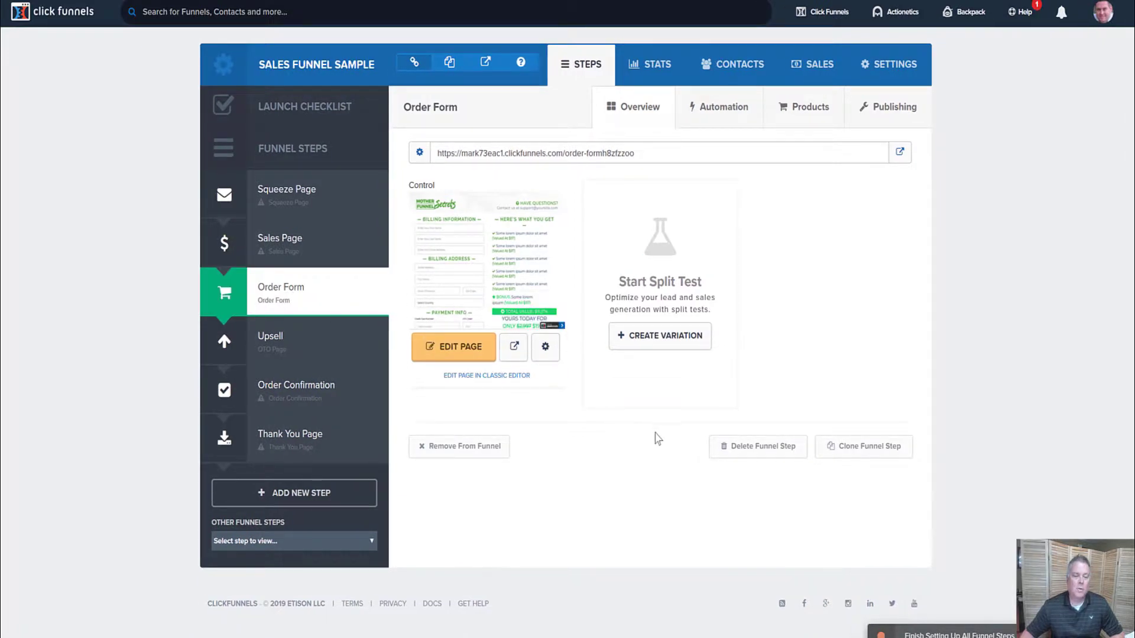
pyautogui.click(730, 117)
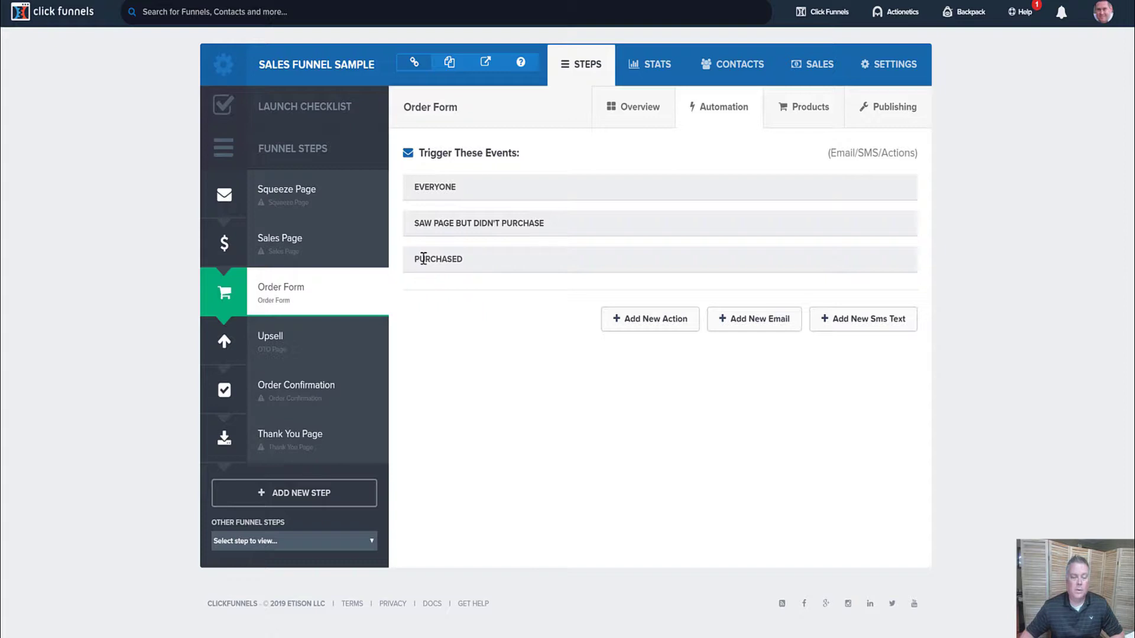
pyautogui.moveTo(419, 259); pyautogui.dragTo(460, 260)
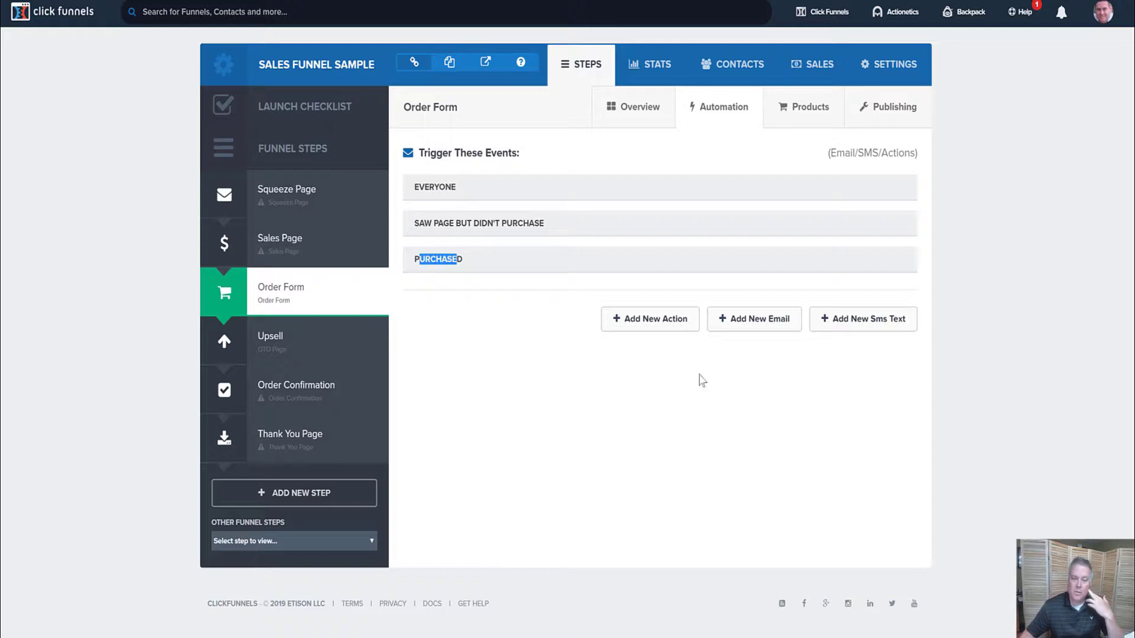
# Add a new automation email and give it a Delay Hours value of .25
pyautogui.click(762, 329)
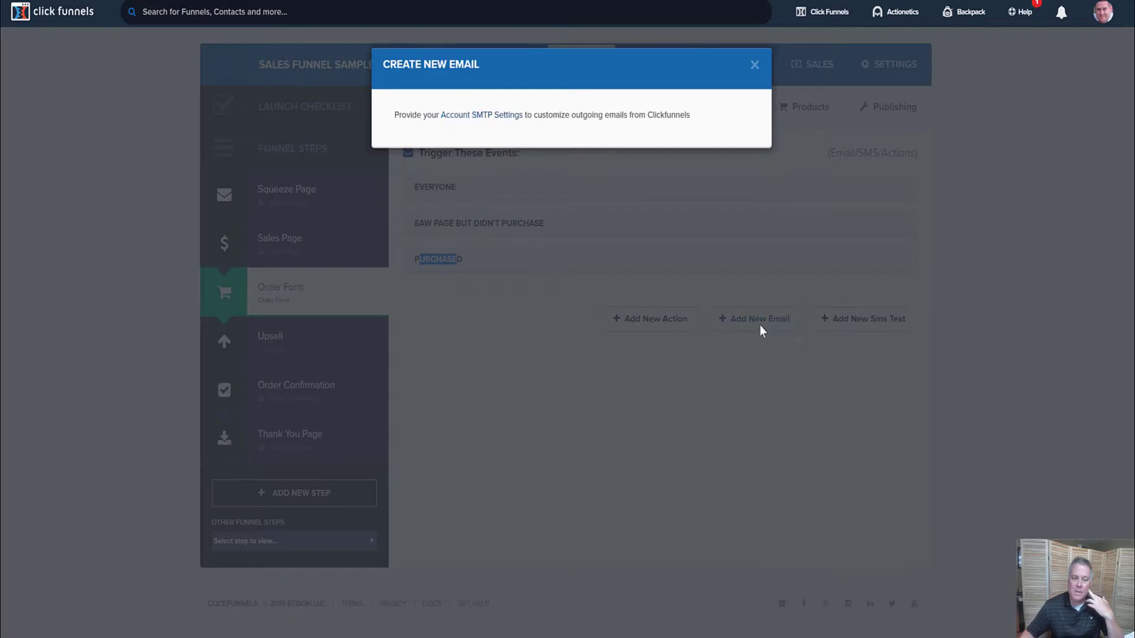
pyautogui.click(461, 156)
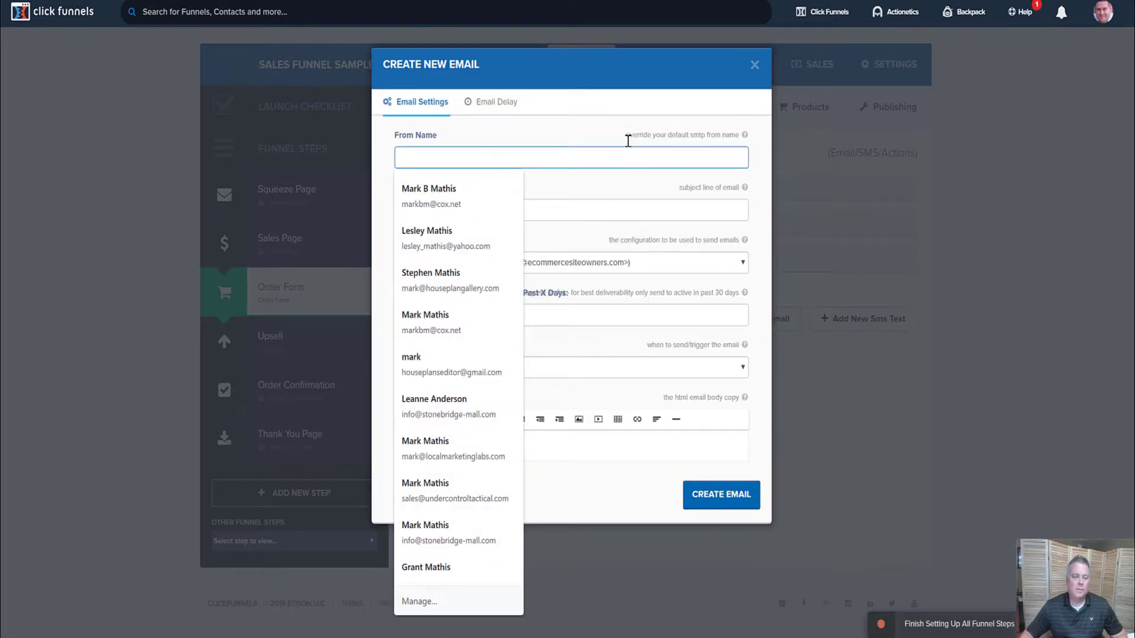
pyautogui.click(635, 92)
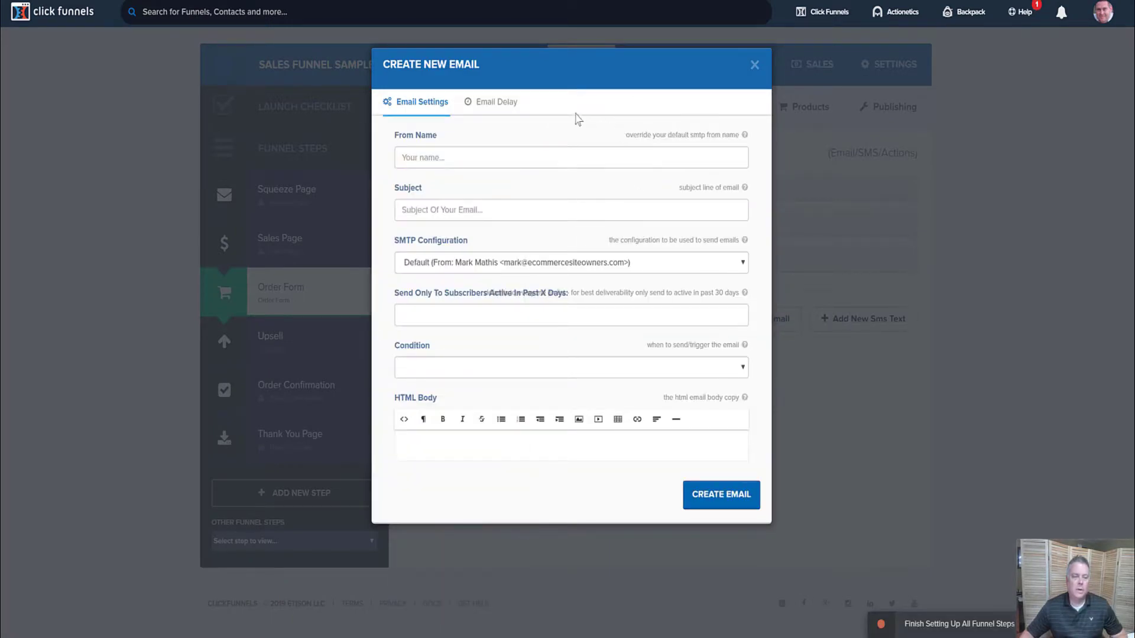
pyautogui.click(503, 104)
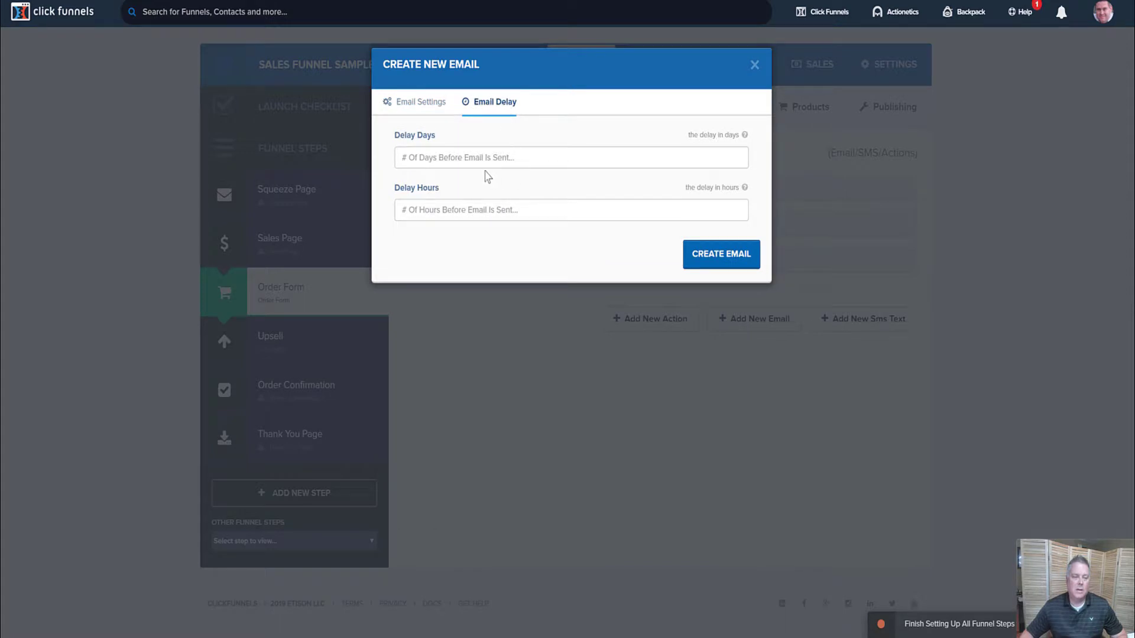
pyautogui.click(463, 210)
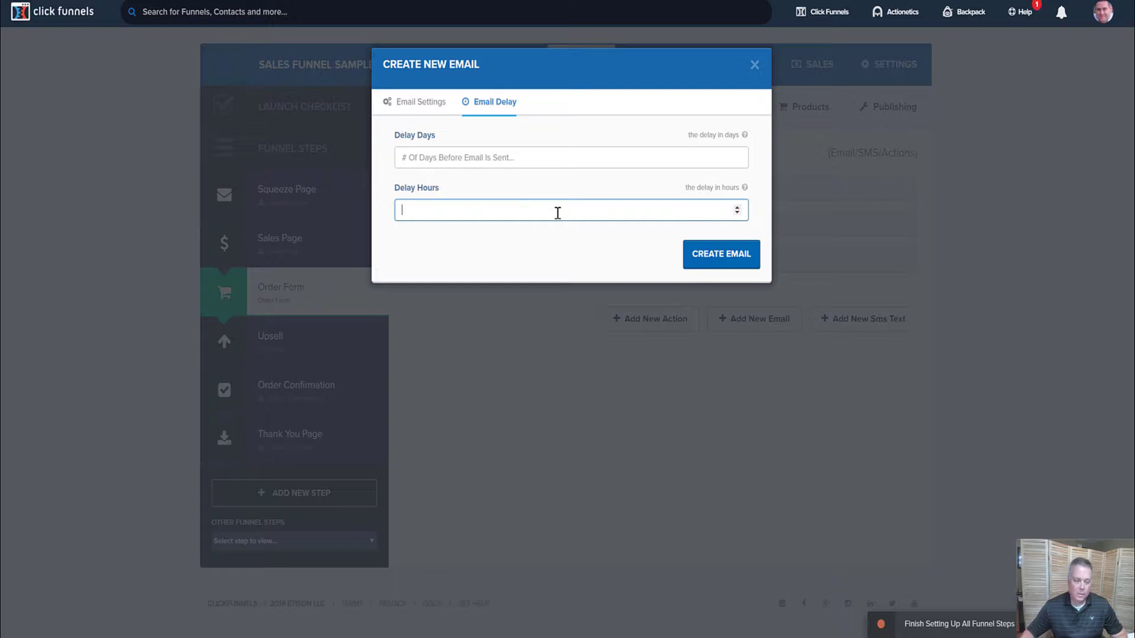
pyautogui.write('.25')
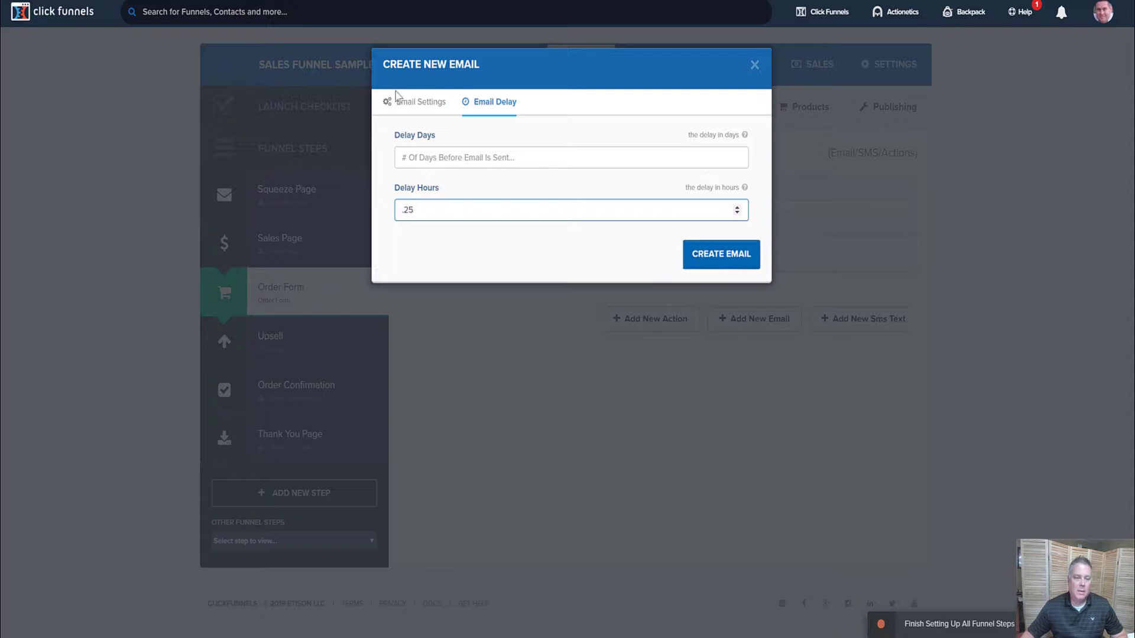
pyautogui.click(420, 103)
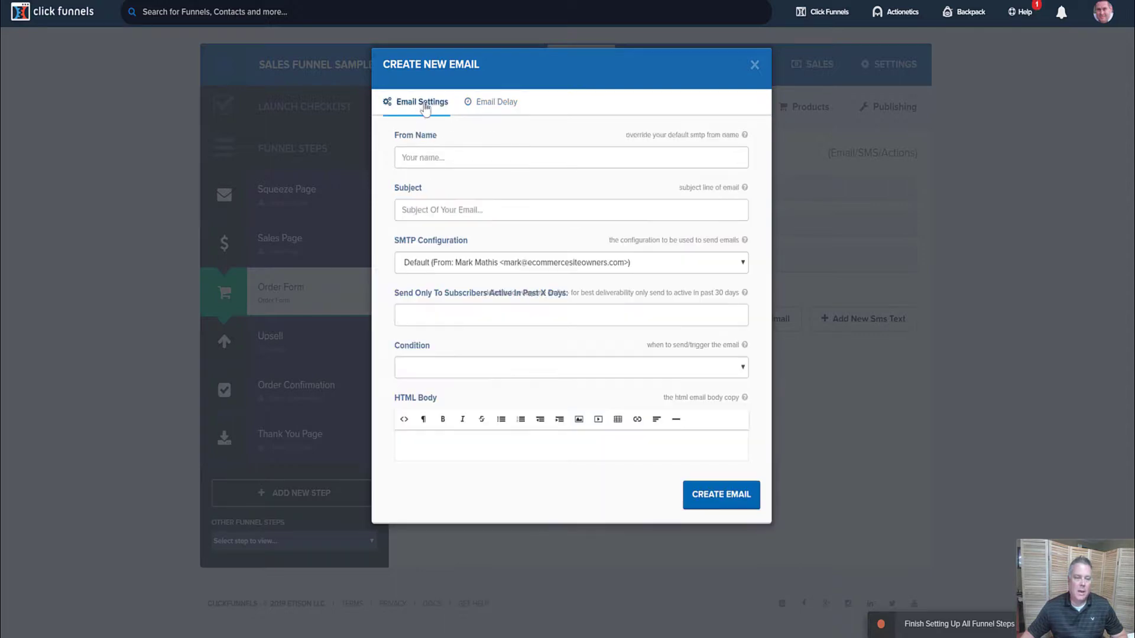
# Enter the sender's name and subject 're: did you want this?', keeping the Default SMTP configuration
pyautogui.click(458, 158)
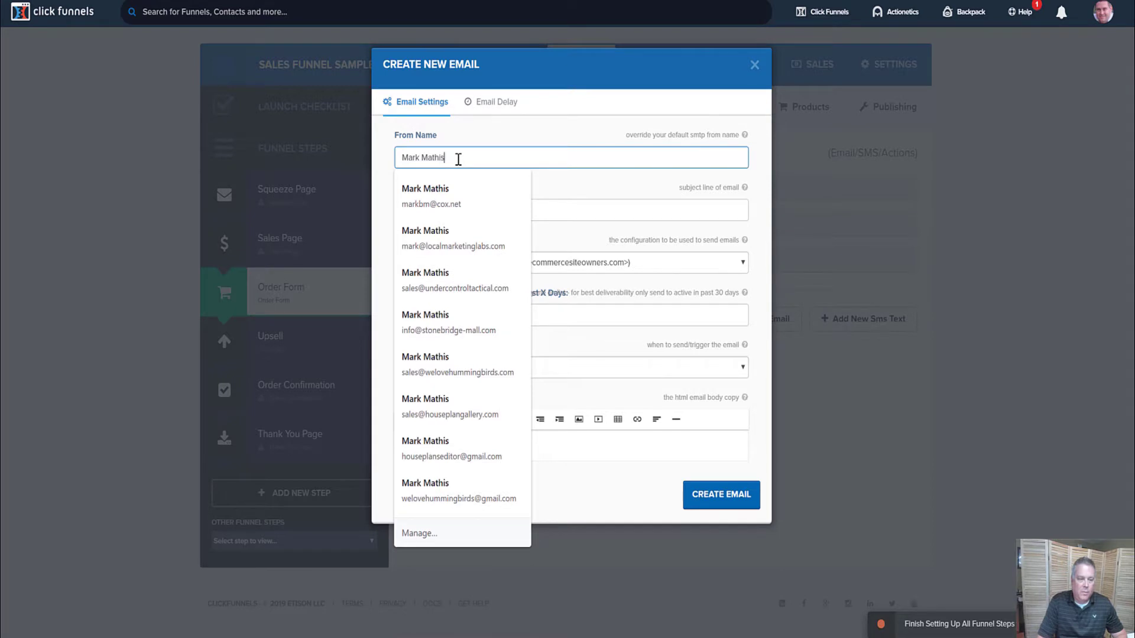
pyautogui.press('Tab')
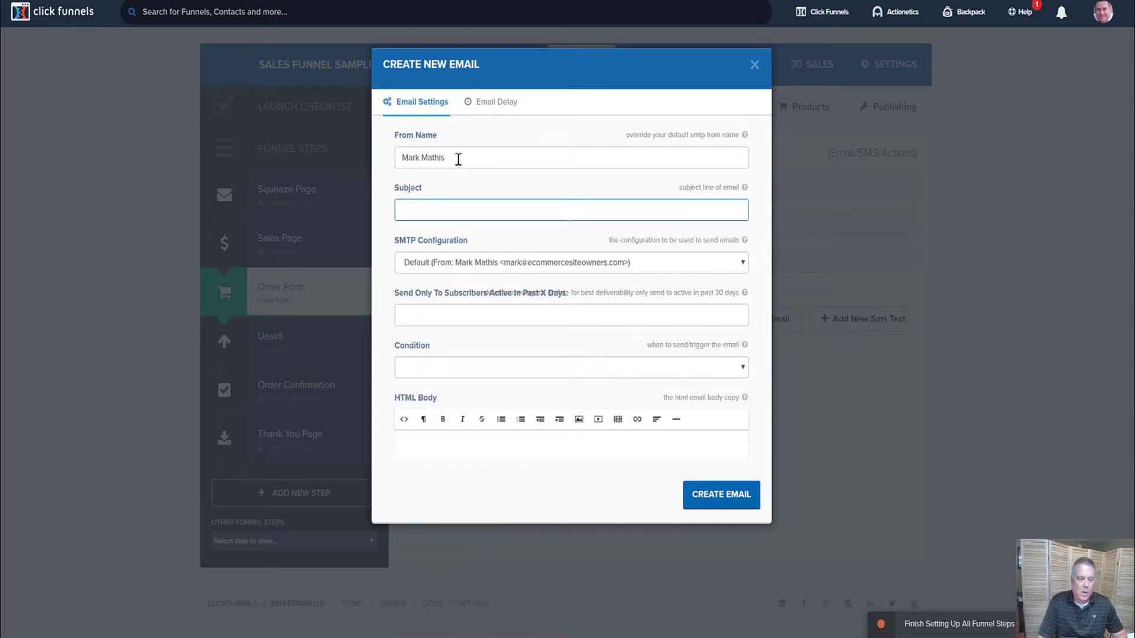
pyautogui.write('re')
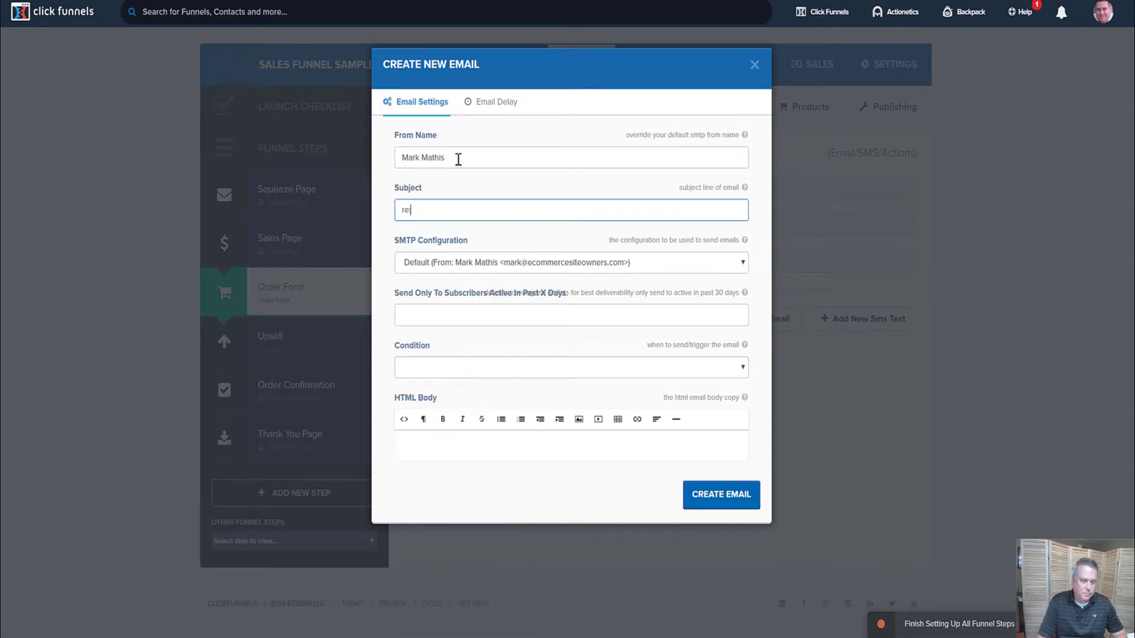
pyautogui.write(': did you')
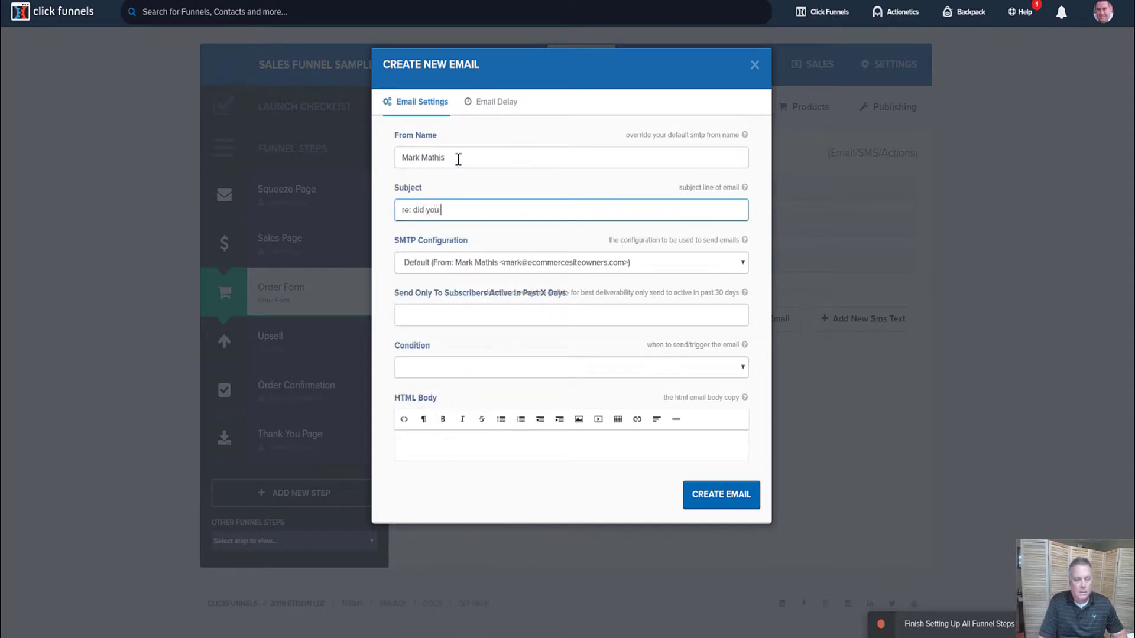
pyautogui.write(' for')
pyautogui.press('BackSpace')
pyautogui.press('BackSpace')
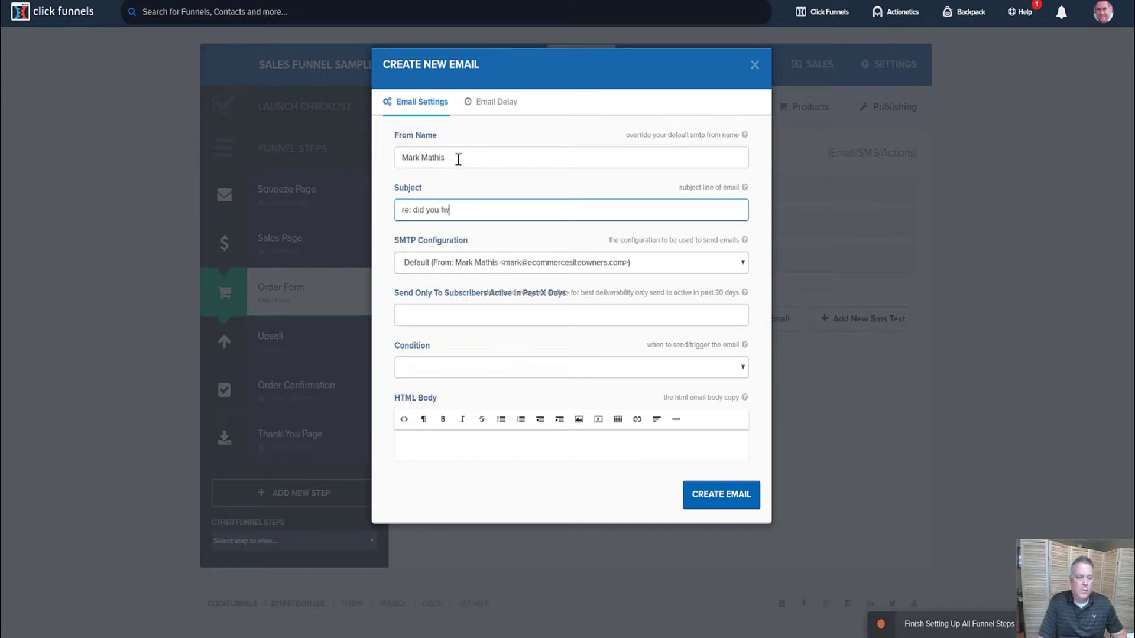
pyautogui.write('want')
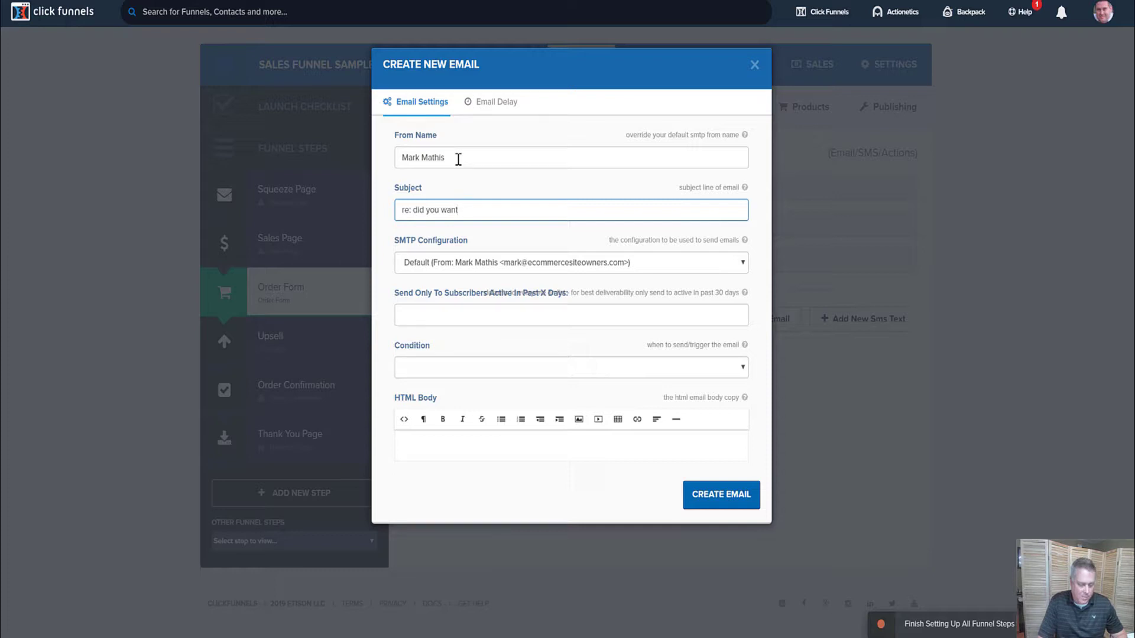
pyautogui.write(' this?')
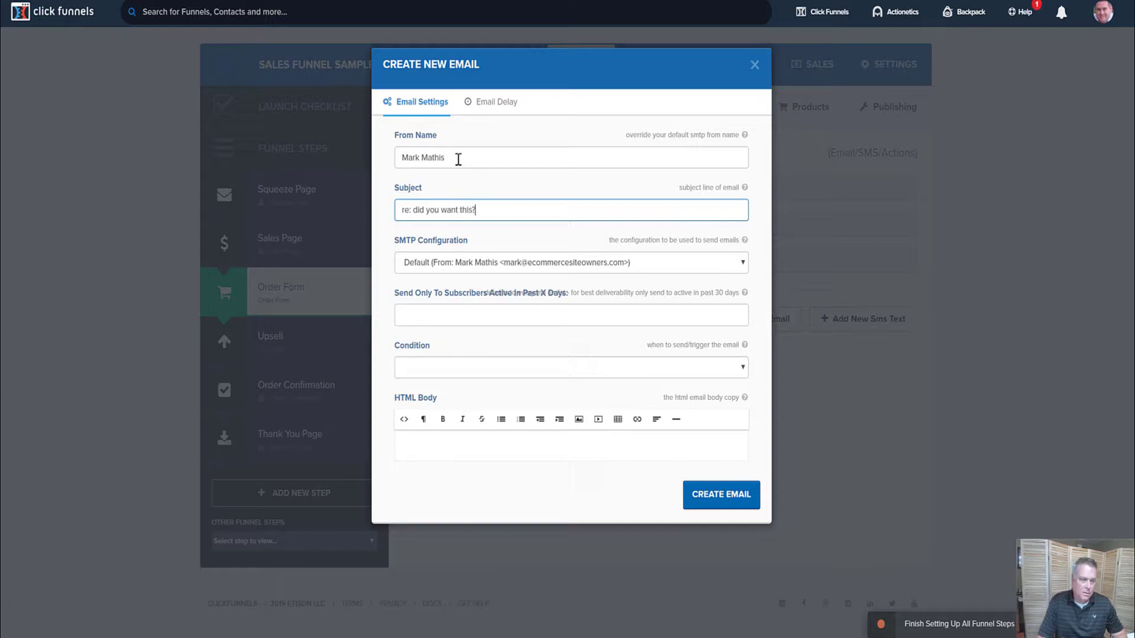
pyautogui.click(488, 269)
pyautogui.click(528, 245)
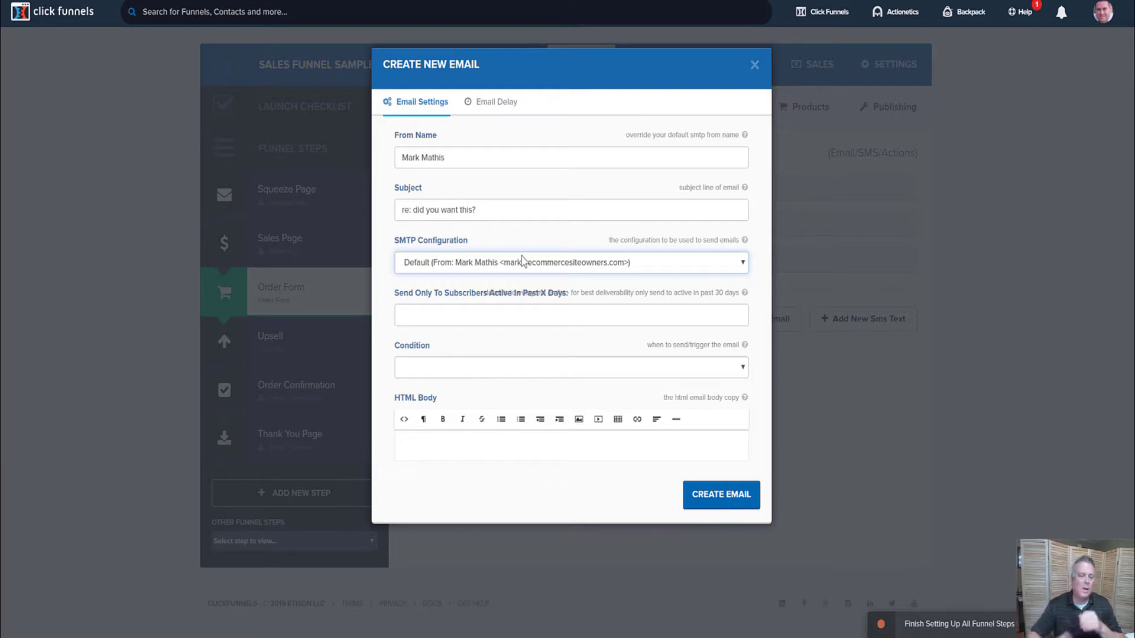
# Set the email's condition to 'saw page but didn't purchase' and create it
pyautogui.click(451, 376)
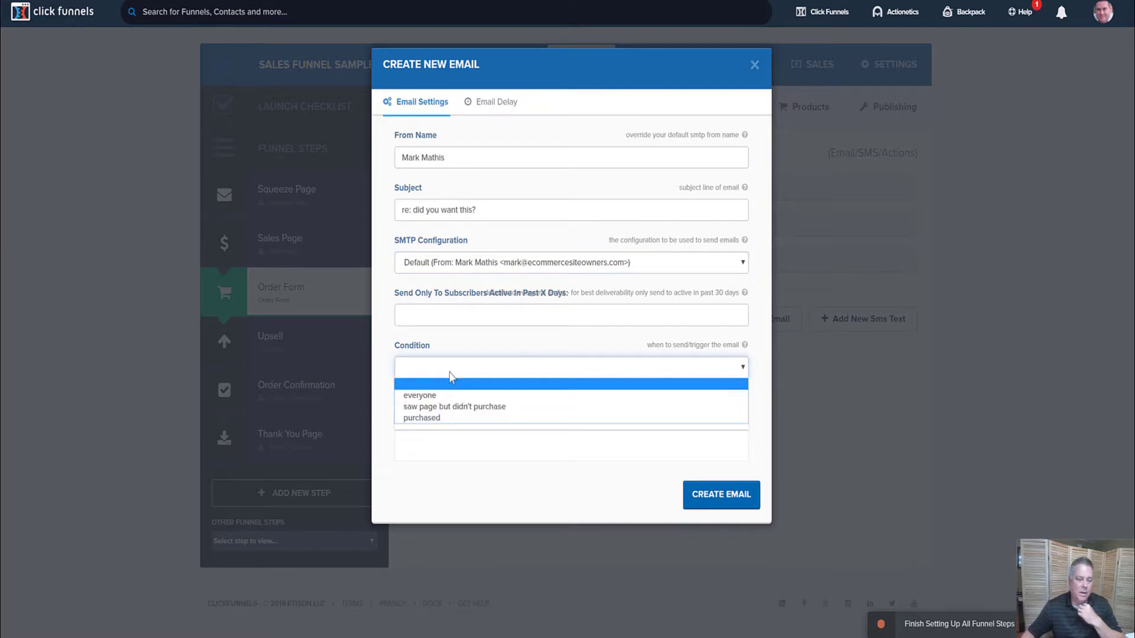
pyautogui.click(455, 407)
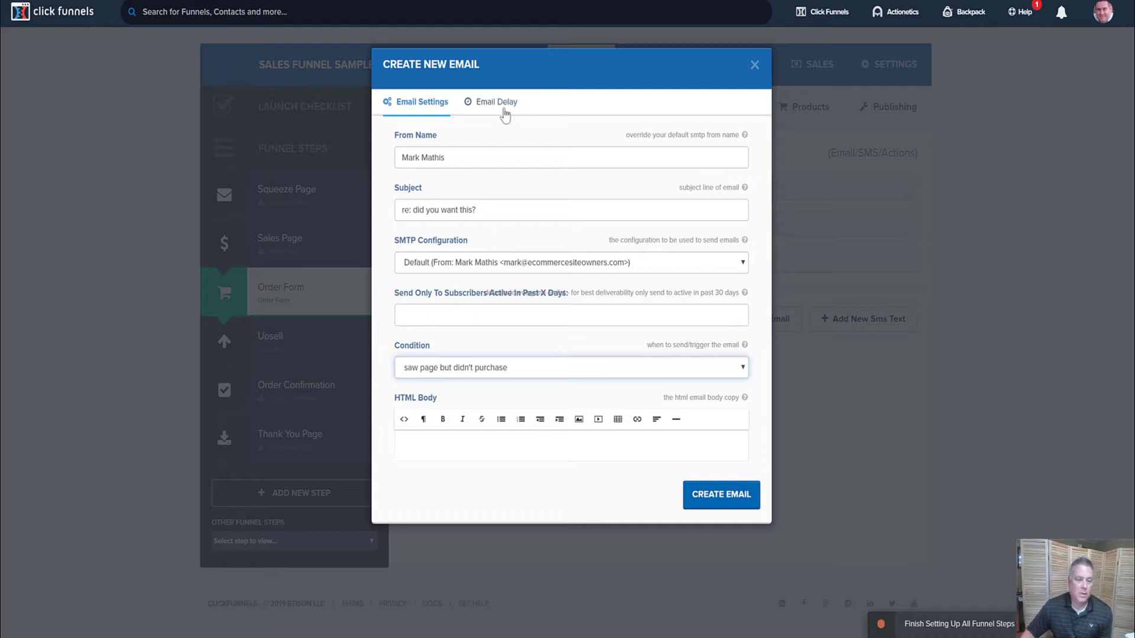
pyautogui.click(724, 496)
# Write a 'Hi xxx,' greeting with blank lines in the HTML body, then close the Editing Email dialog
pyautogui.click(640, 435)
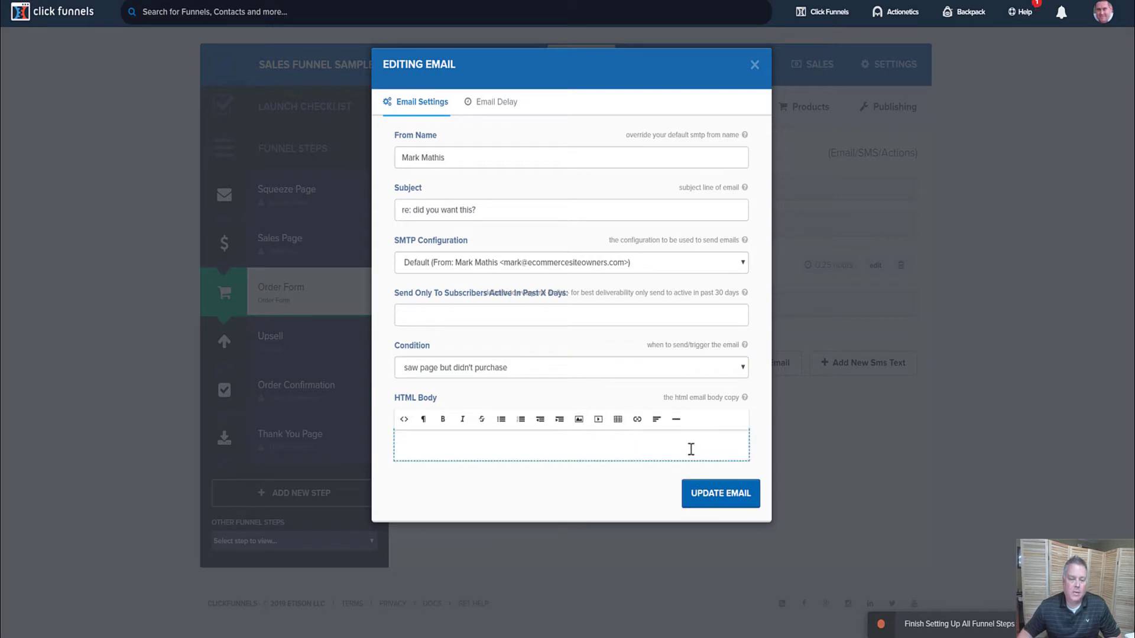
pyautogui.write('Hi')
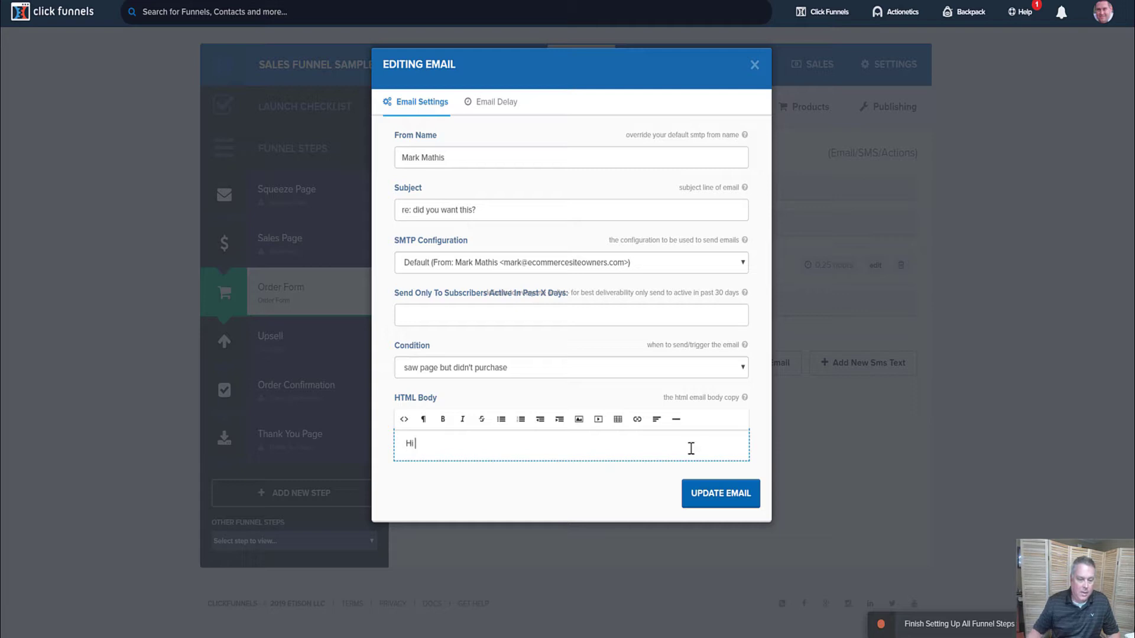
pyautogui.write(' Ji')
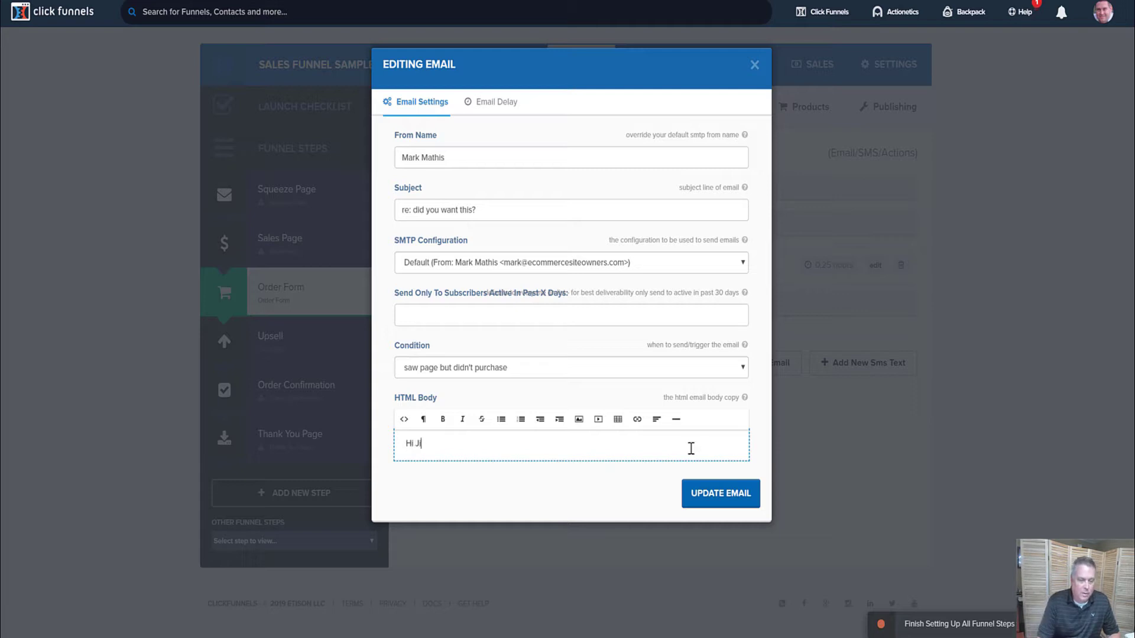
pyautogui.press('BackSpace')
pyautogui.write('xxx,')
pyautogui.press('Return')
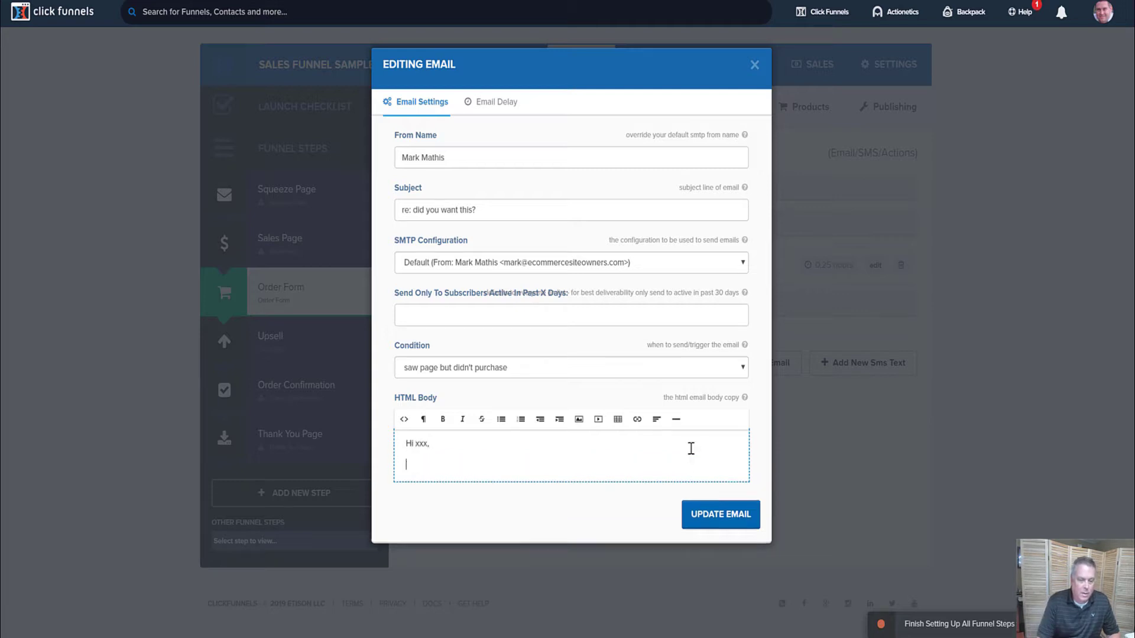
pyautogui.press('Return')
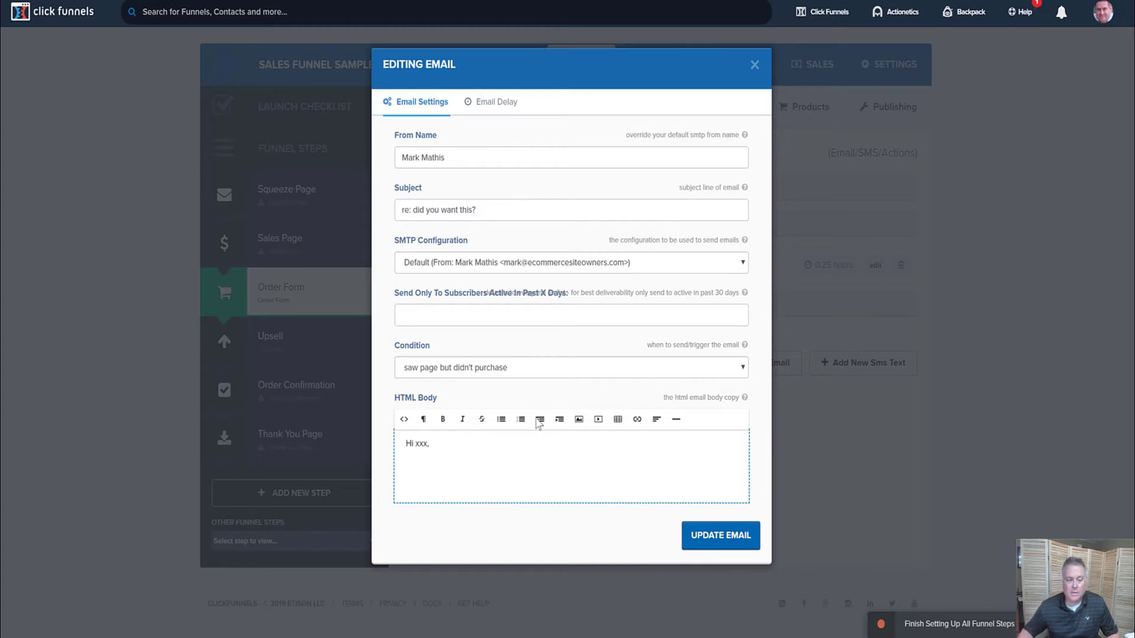
pyautogui.press('Return')
pyautogui.press('Return')
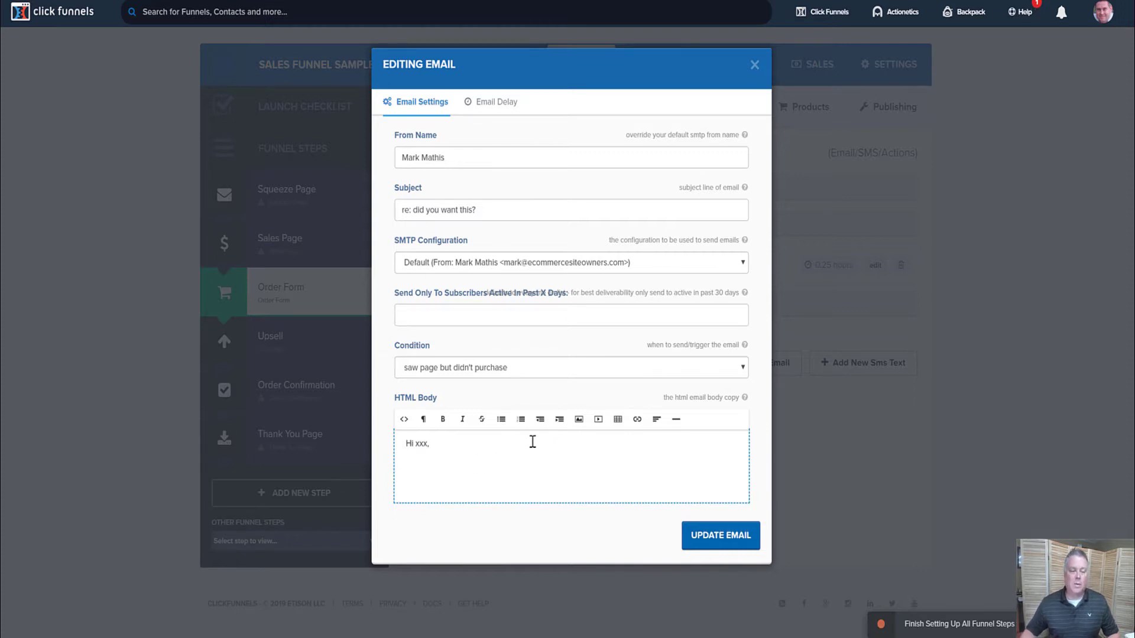
pyautogui.click(758, 65)
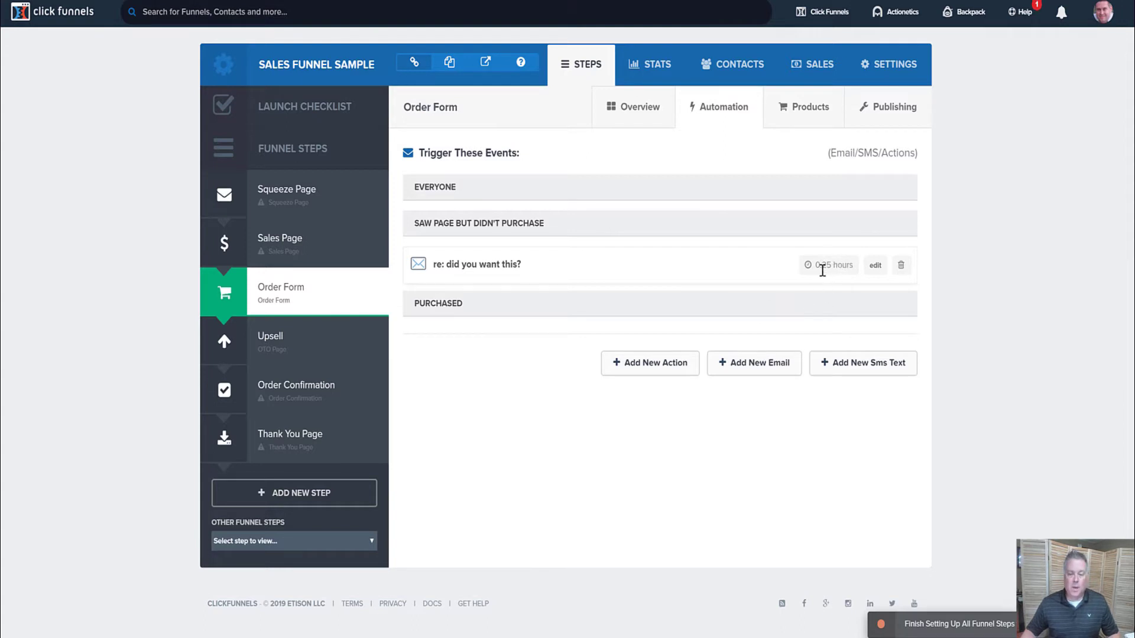
# Start a second email with a 1-day delay, then discard it unsaved
pyautogui.click(748, 369)
pyautogui.click(499, 103)
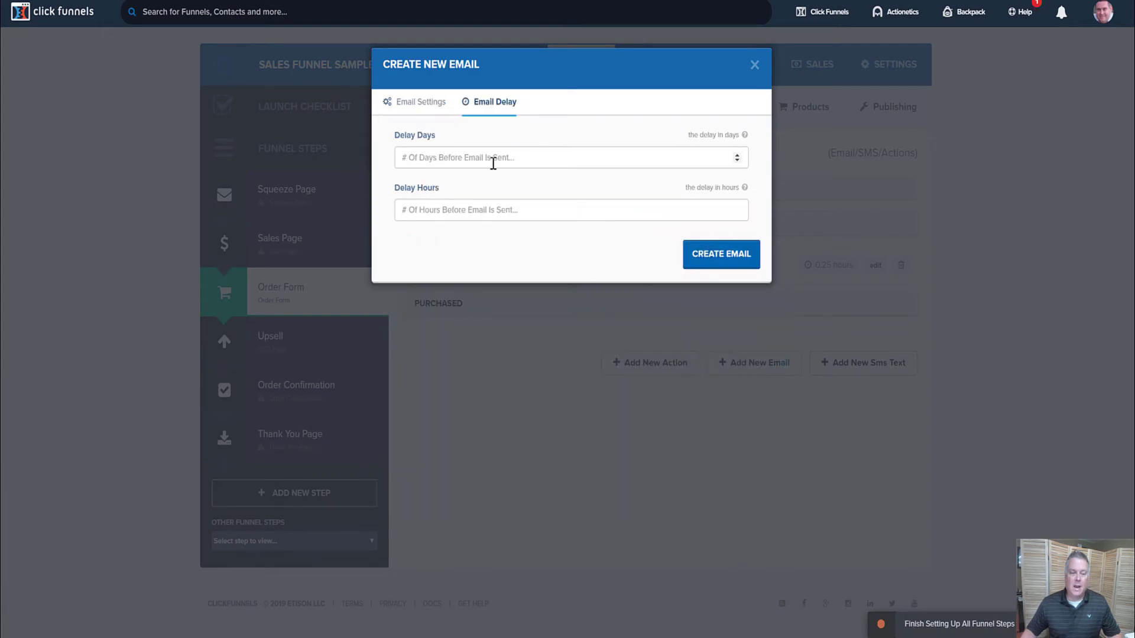
pyautogui.click(485, 159)
pyautogui.write('1')
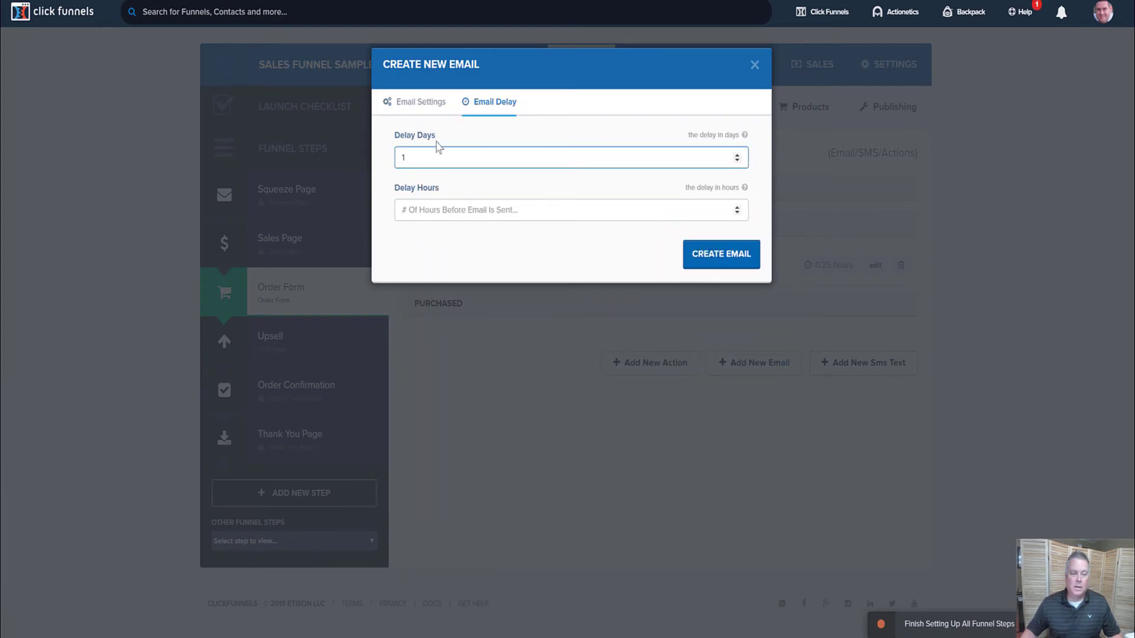
pyautogui.click(417, 112)
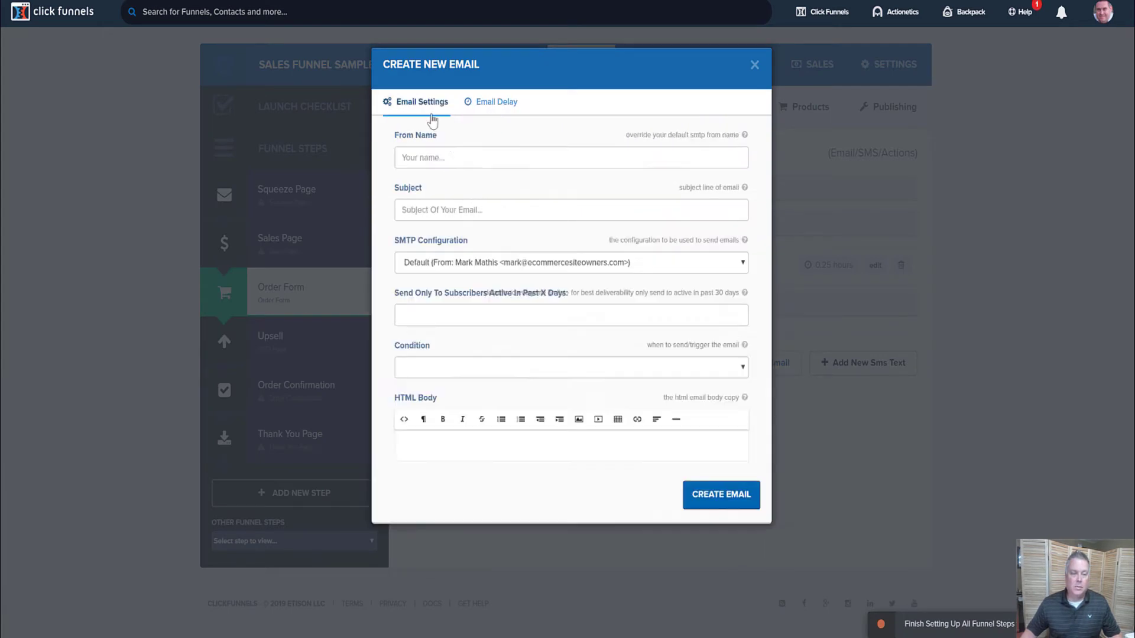
pyautogui.click(690, 489)
pyautogui.click(755, 65)
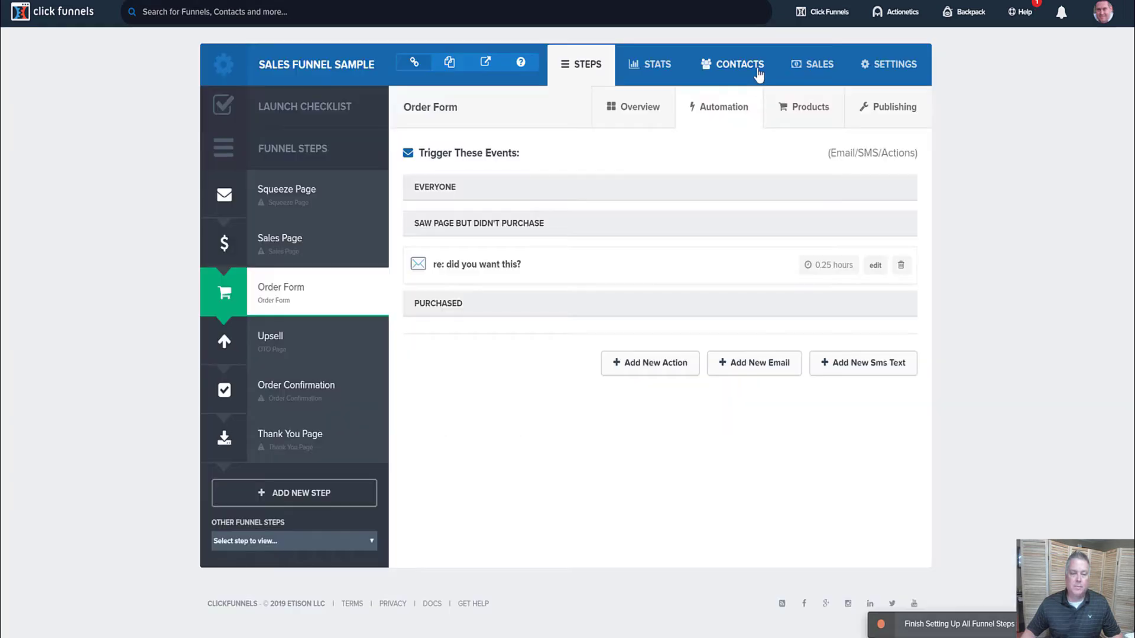
# Visit Contacts, return to the Order Form's Automation events, and add a new SMS text
pyautogui.click(757, 70)
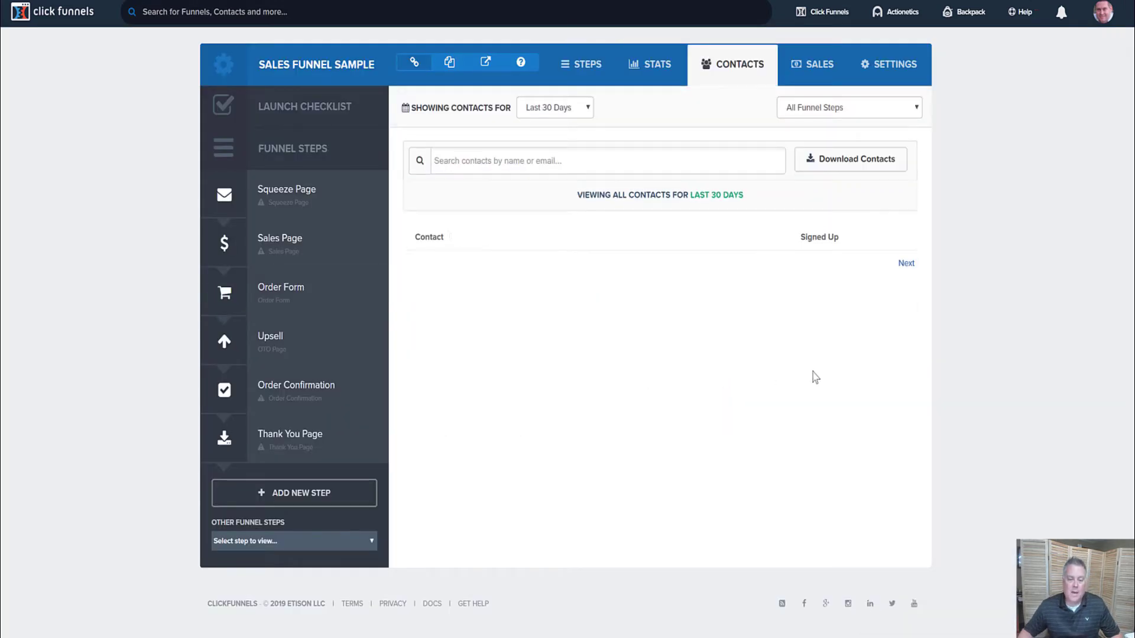
pyautogui.click(309, 299)
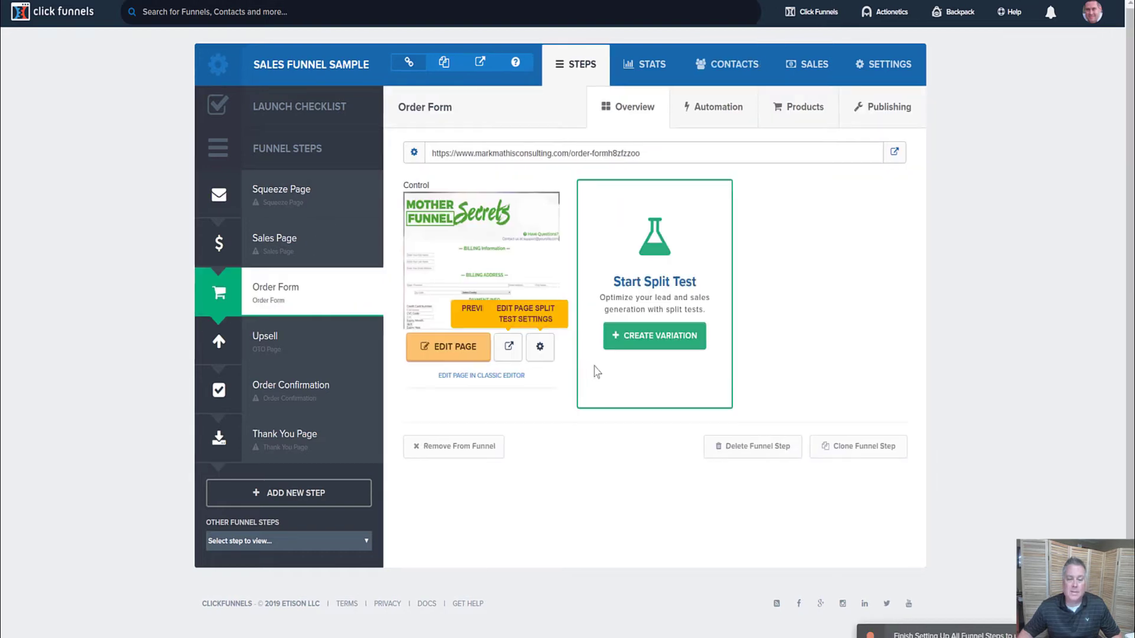
pyautogui.click(736, 112)
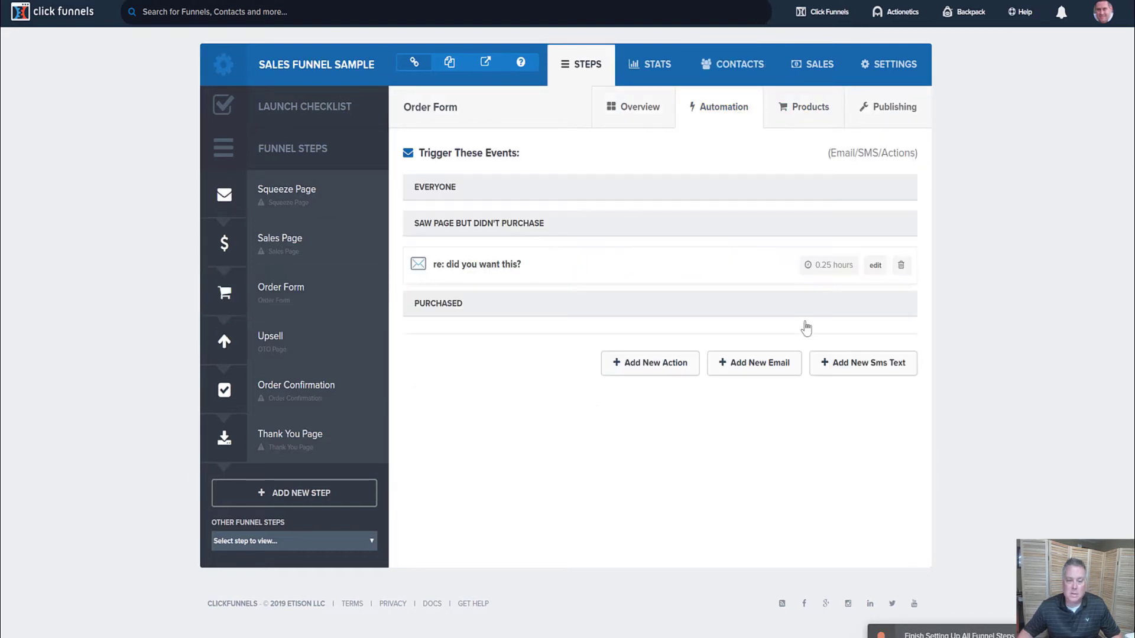
pyautogui.click(849, 365)
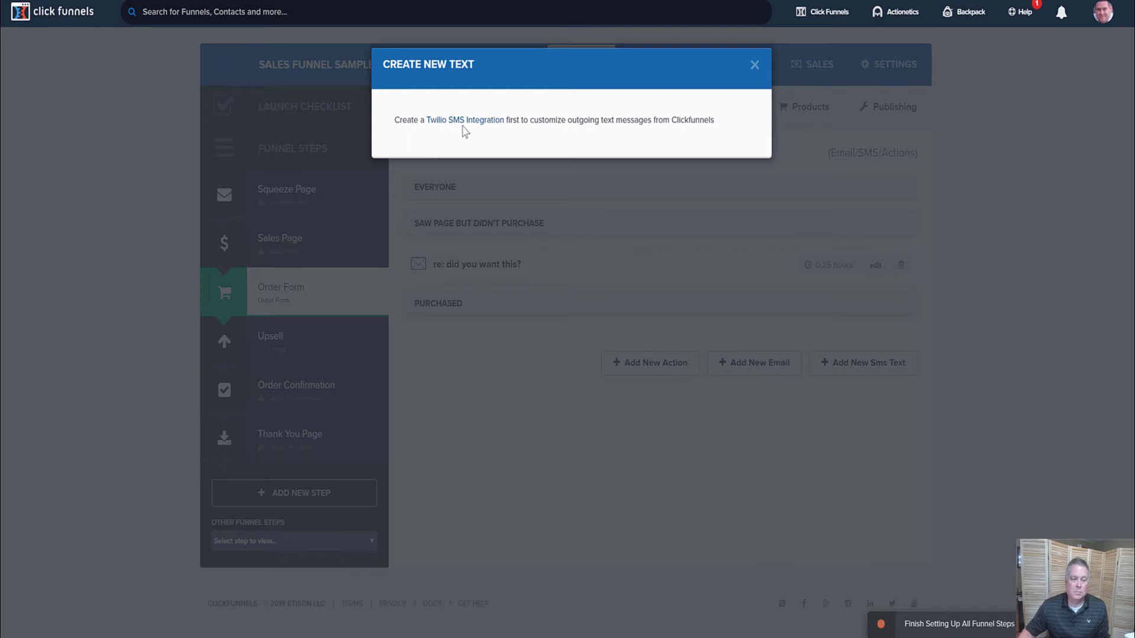
# Close the Create New Text dialog that requires a Twilio SMS integration
pyautogui.click(755, 65)
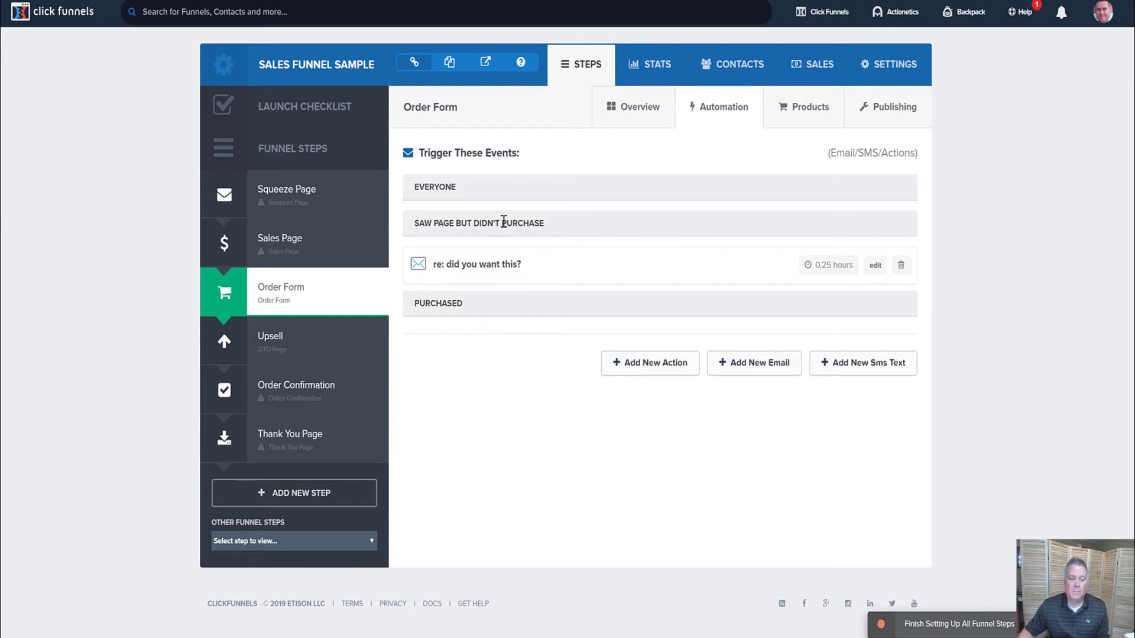